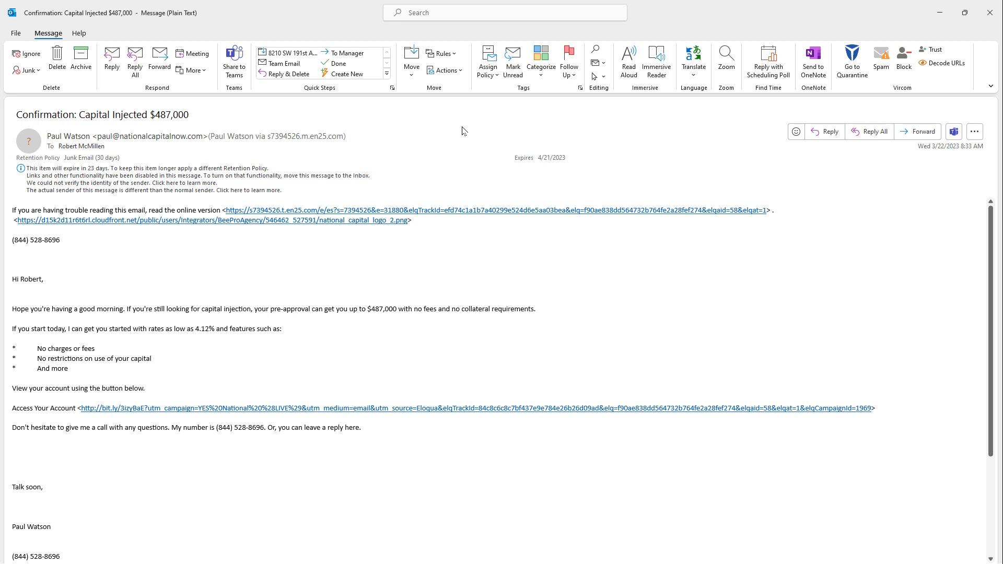
# Step: Bring up the message Properties and scroll through its Internet headers box
pyautogui.click(581, 89)
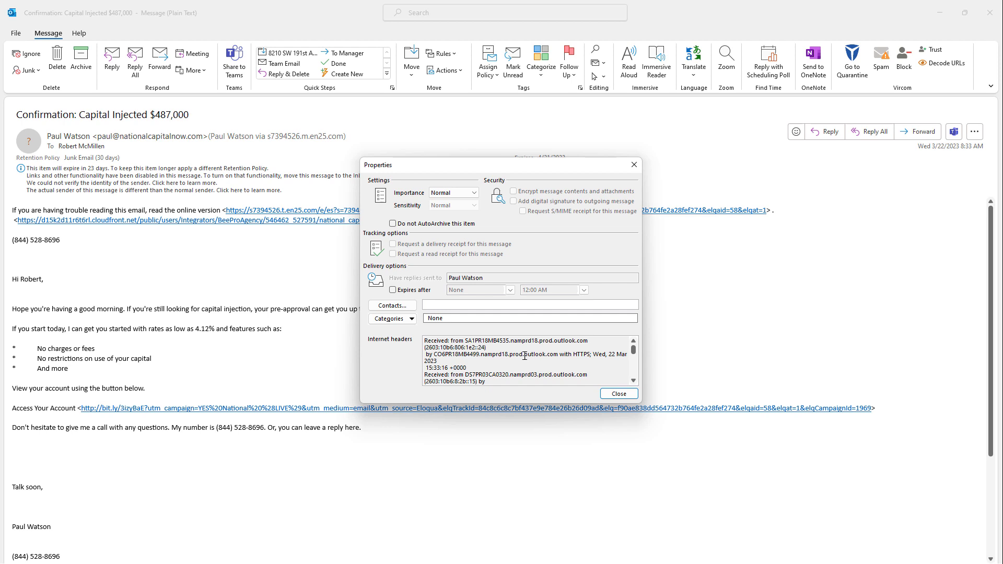
pyautogui.scroll(-2, 601, 368)
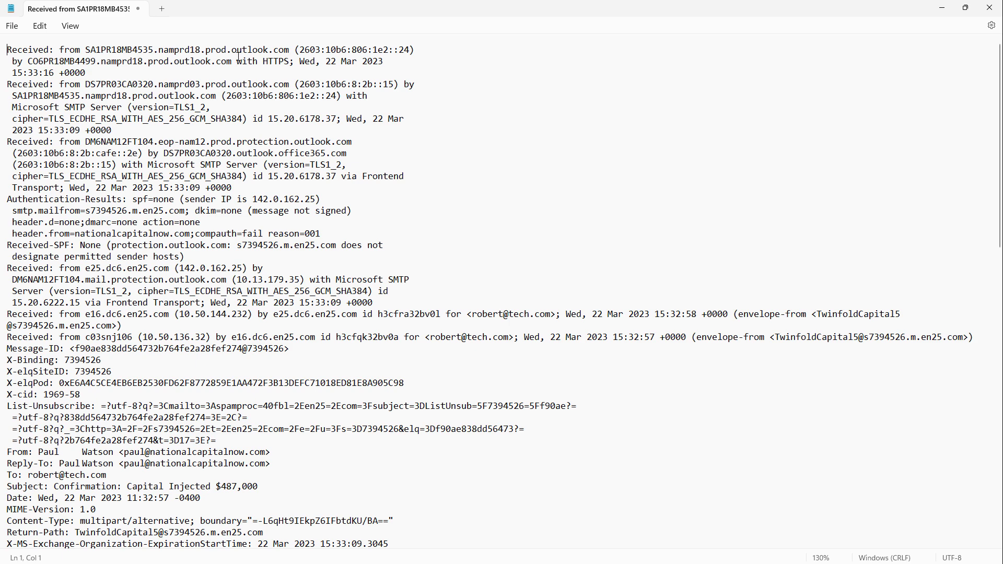
pyautogui.moveTo(101, 50); pyautogui.dragTo(289, 49)
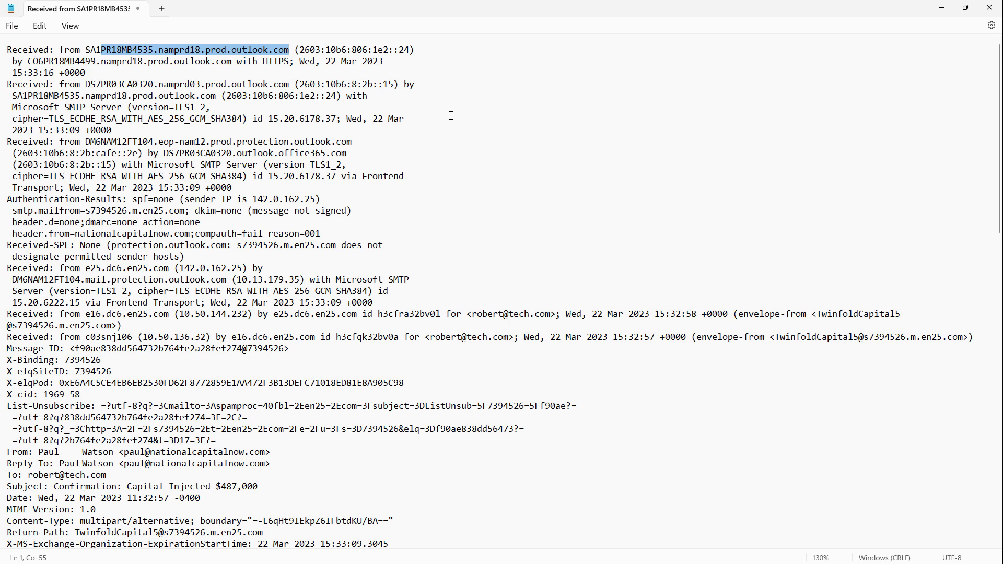
pyautogui.click(133, 141)
pyautogui.scroll(-2, 132, 141)
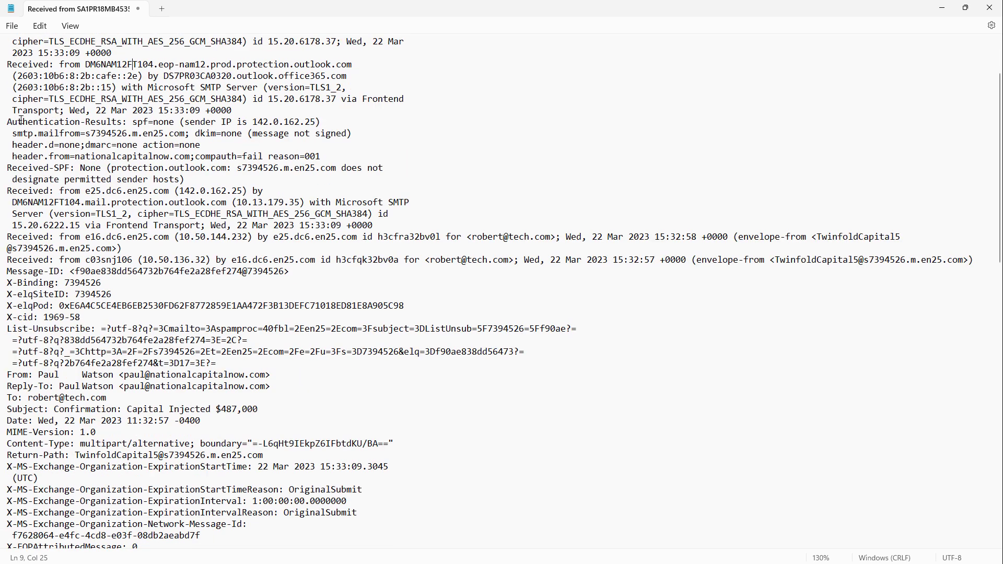
pyautogui.moveTo(9, 121); pyautogui.dragTo(124, 121)
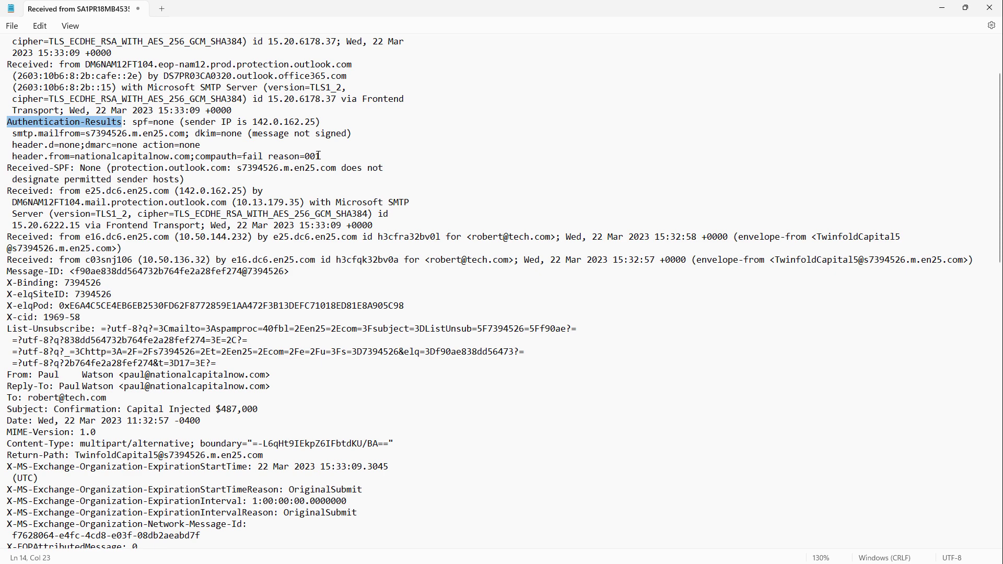
pyautogui.moveTo(132, 122); pyautogui.dragTo(173, 121)
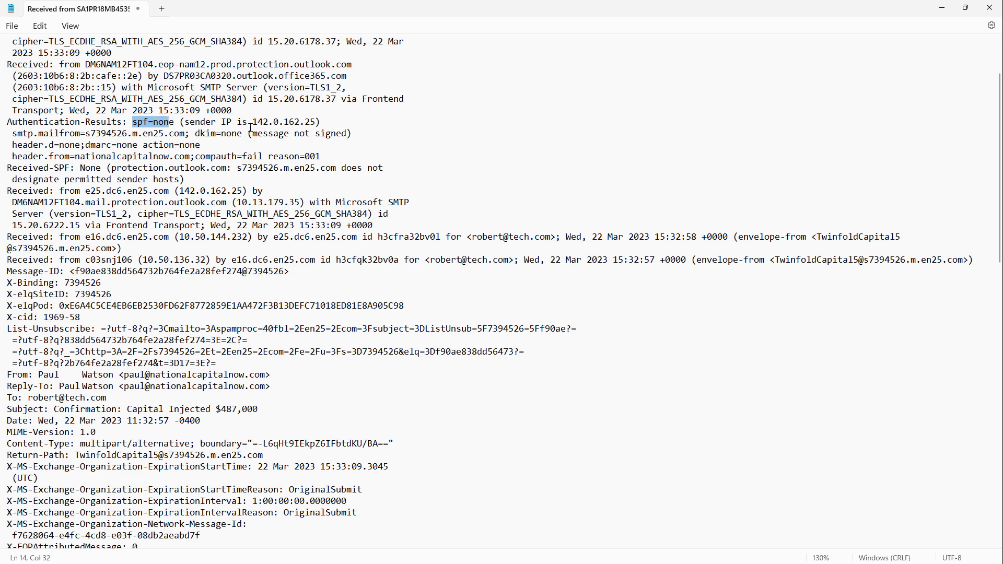
pyautogui.click(352, 132)
pyautogui.moveTo(191, 133); pyautogui.dragTo(237, 134)
pyautogui.click(355, 124)
pyautogui.moveTo(356, 126)
pyautogui.mouseDown()
pyautogui.moveTo(294, 134)
pyautogui.moveTo(361, 136)
pyautogui.mouseUp()
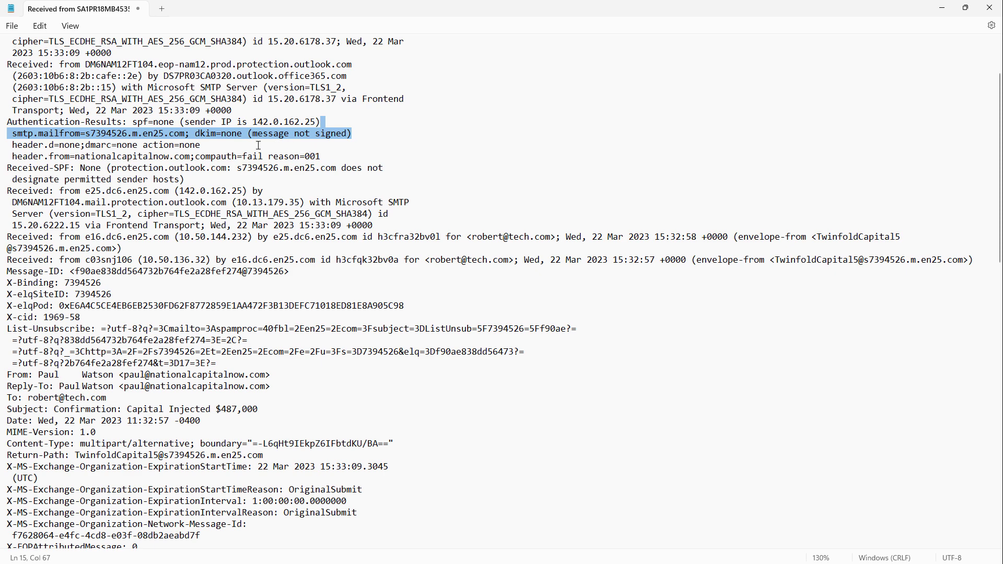
pyautogui.click(202, 146)
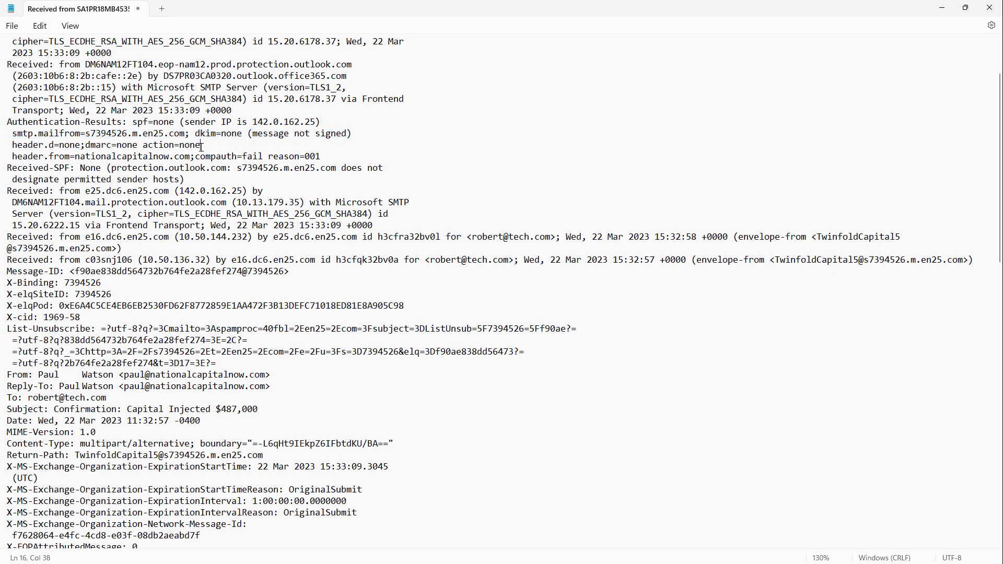
pyautogui.moveTo(202, 146); pyautogui.dragTo(7, 149)
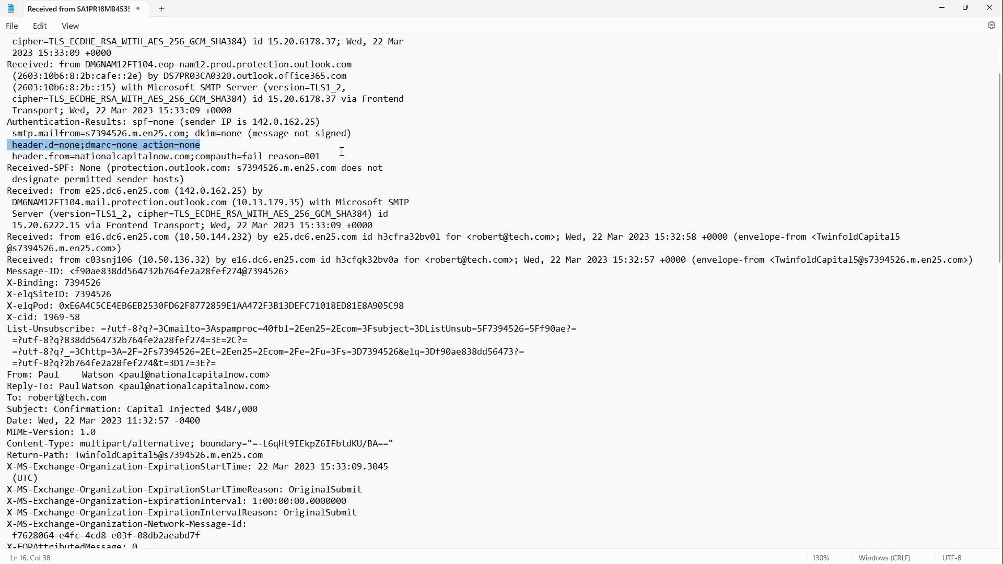
pyautogui.click(65, 156)
pyautogui.moveTo(72, 154); pyautogui.dragTo(209, 152)
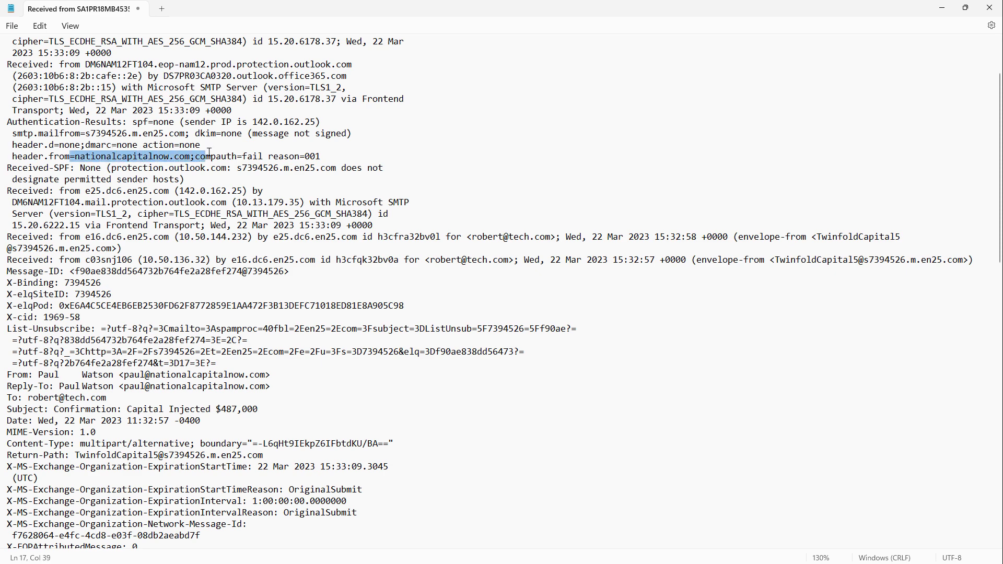
pyautogui.click(347, 150)
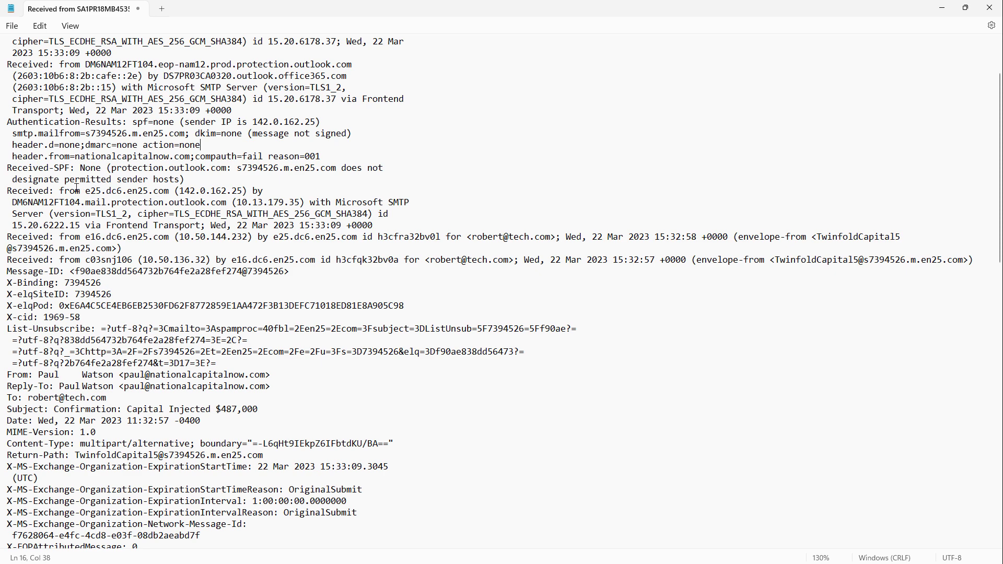
# Step: Inspect the en25.com Received hops, then select sender IP 142.0.162.25 to copy it
pyautogui.moveTo(63, 191); pyautogui.dragTo(184, 191)
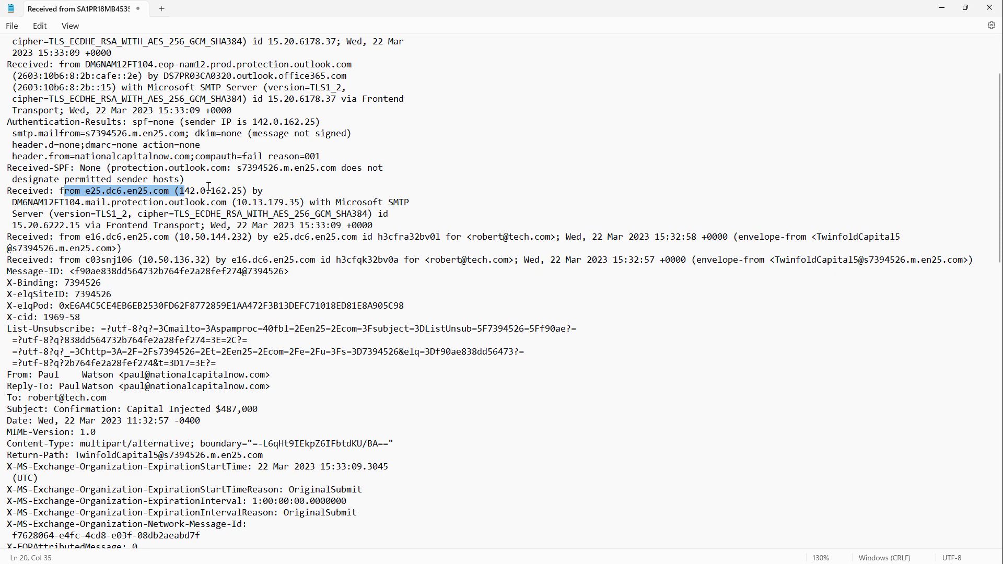
pyautogui.click(183, 192)
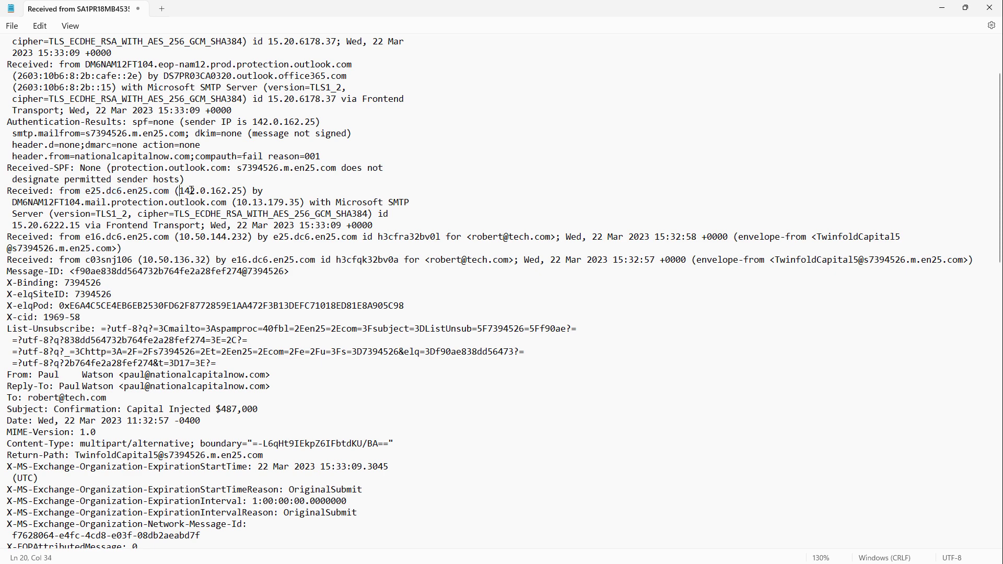
pyautogui.moveTo(85, 238); pyautogui.dragTo(704, 240)
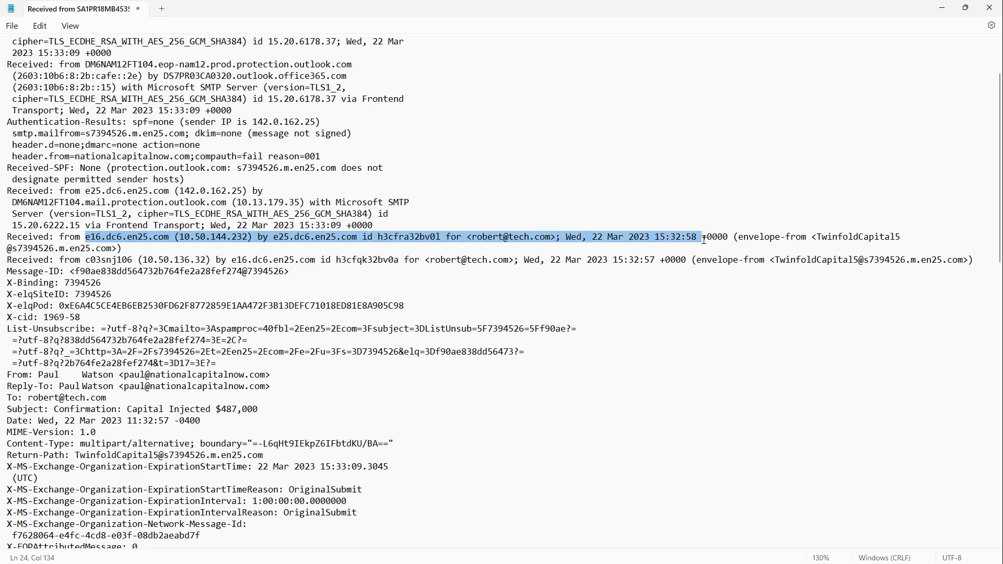
pyautogui.click(293, 264)
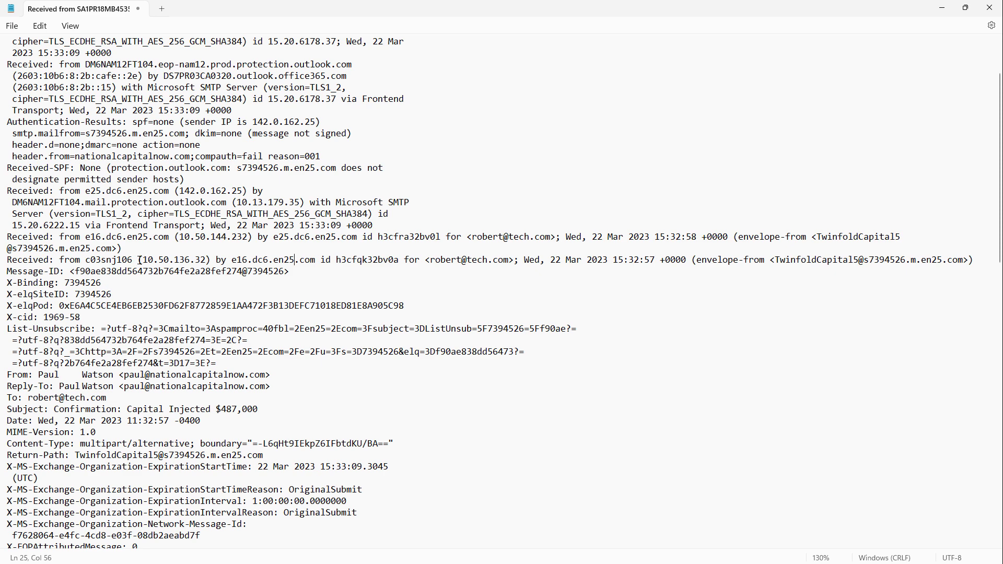
pyautogui.moveTo(138, 259); pyautogui.dragTo(206, 262)
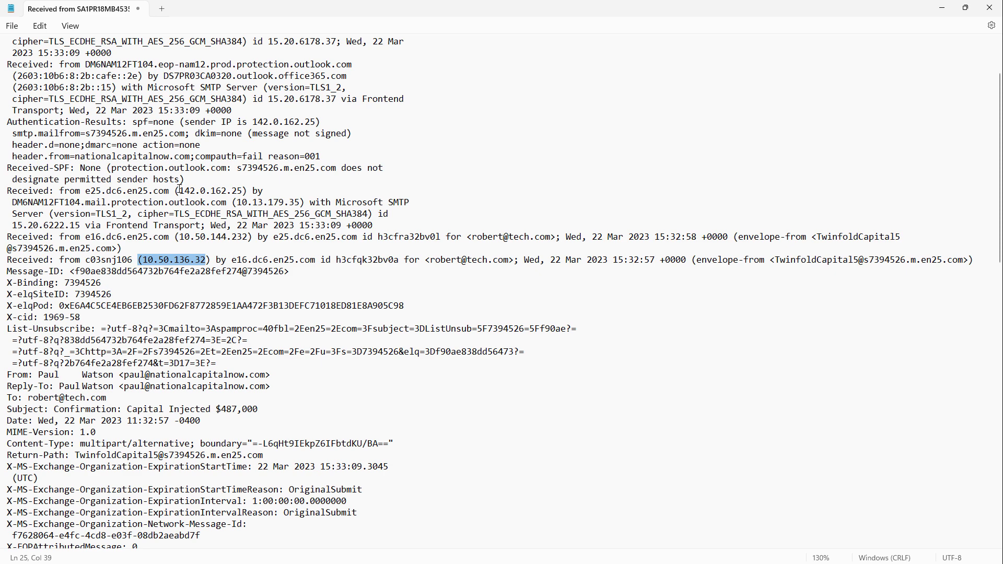
pyautogui.moveTo(180, 191); pyautogui.dragTo(246, 193)
pyautogui.hotkey('ctrl', 'c')
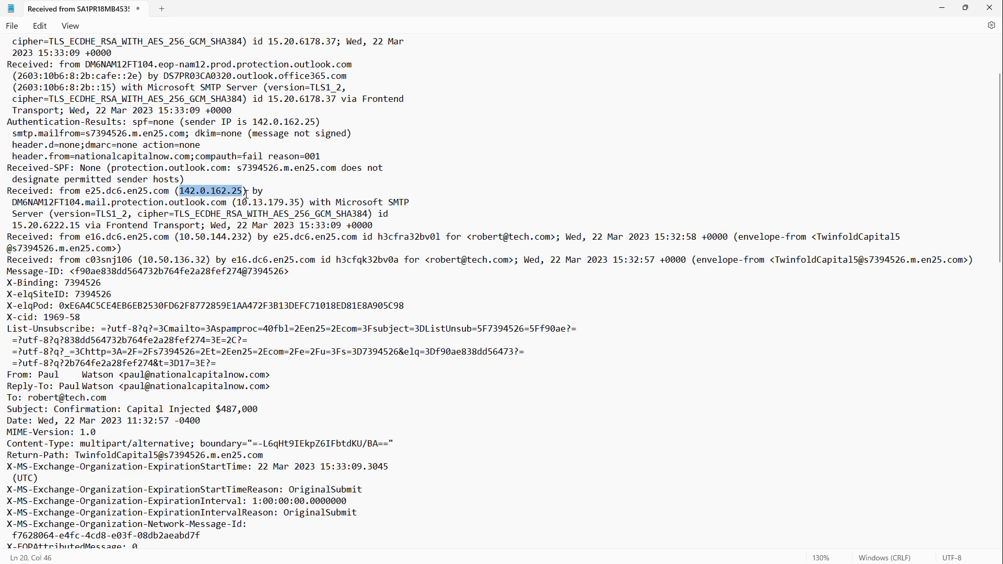
pyautogui.rightClick(231, 197)
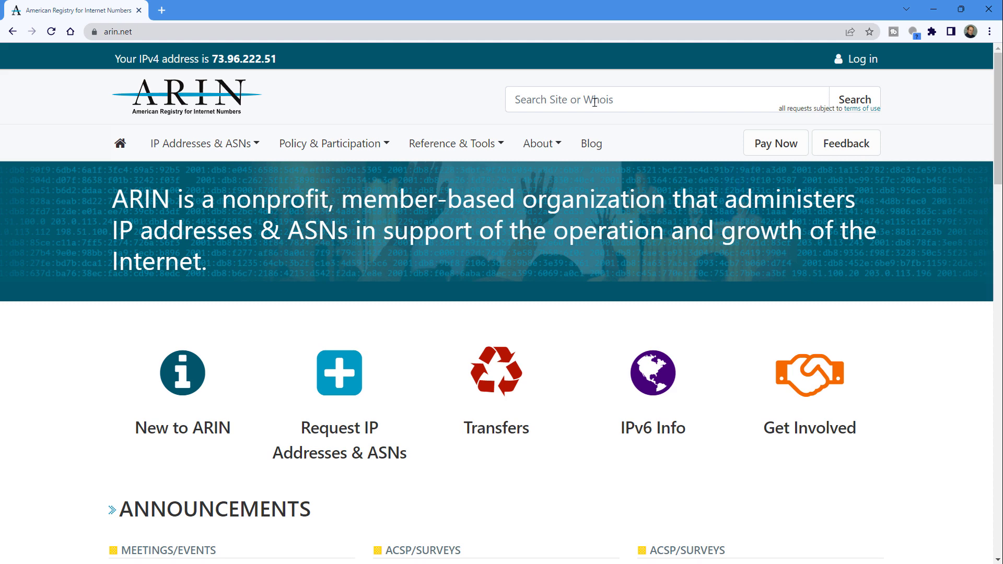
# Step: Run an ARIN Whois search on 142.0.162.25 and review the Oracle Corporation network results
pyautogui.rightClick(594, 102)
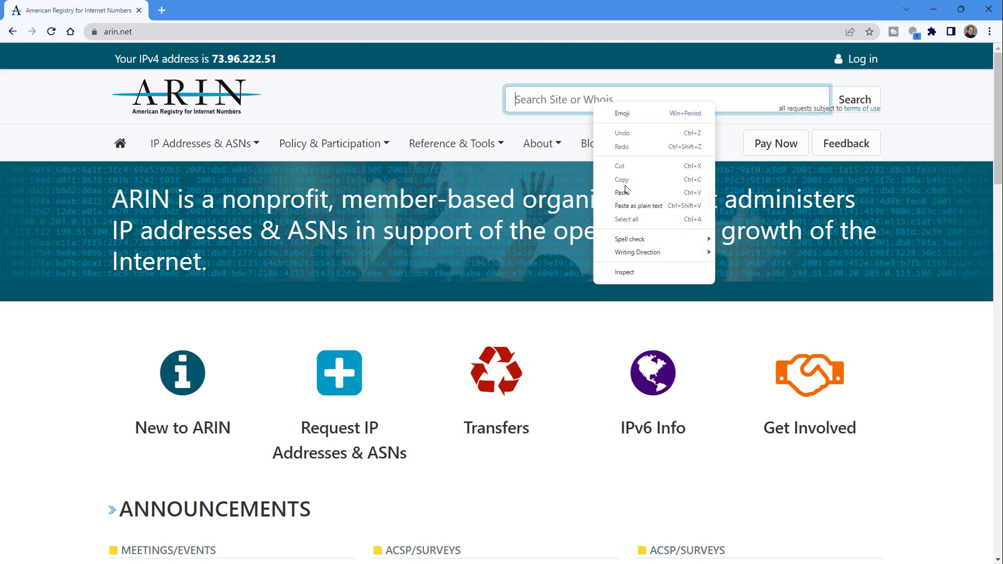
pyautogui.click(627, 190)
pyautogui.press('Return')
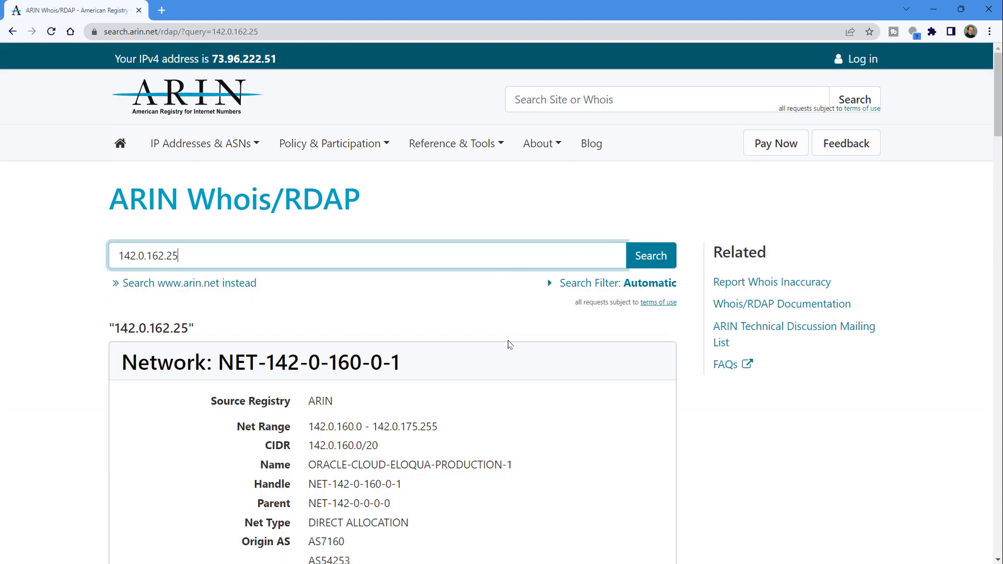
pyautogui.scroll(-2, 510, 342)
pyautogui.scroll(-1, 509, 345)
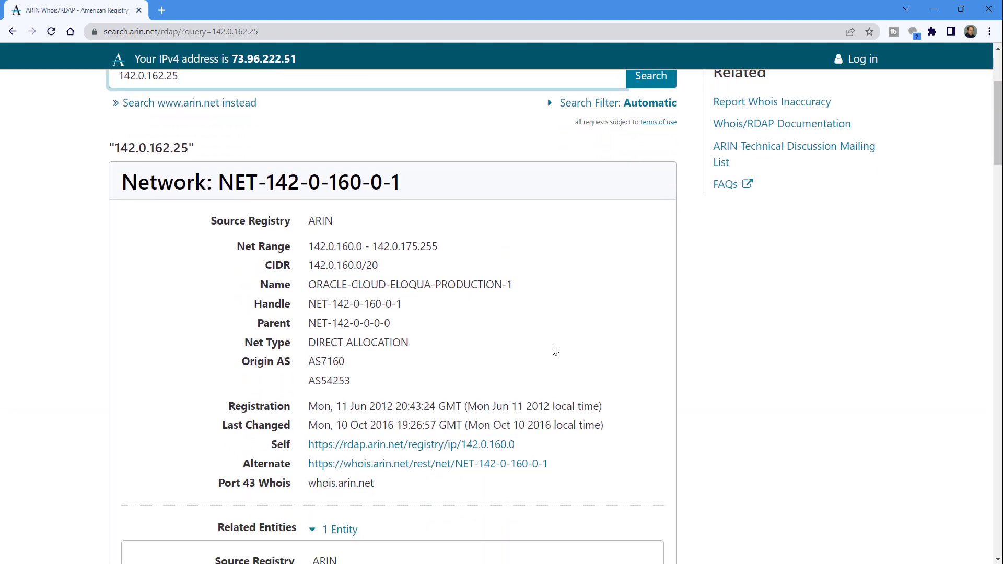
pyautogui.scroll(-1, 542, 359)
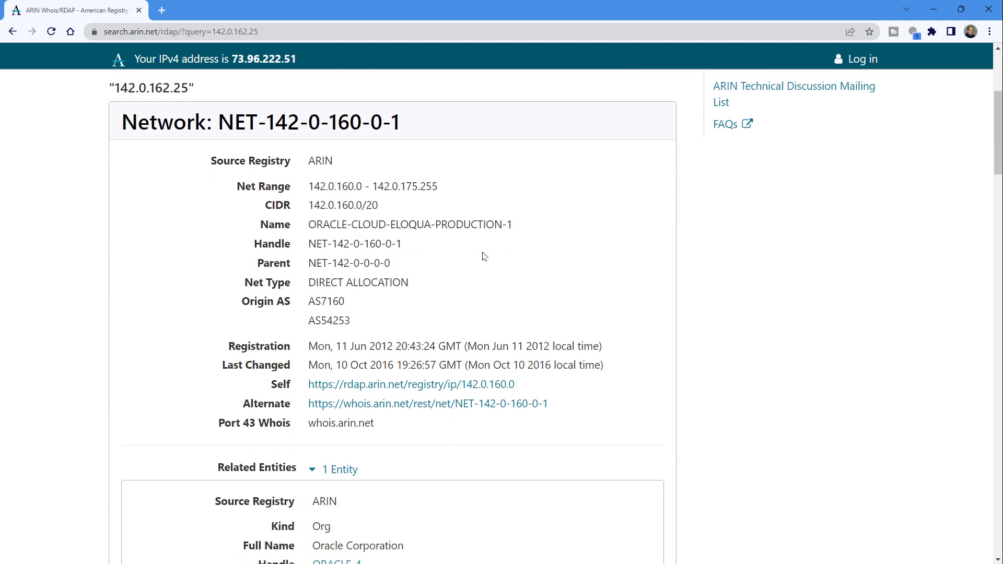
pyautogui.scroll(-5, 469, 284)
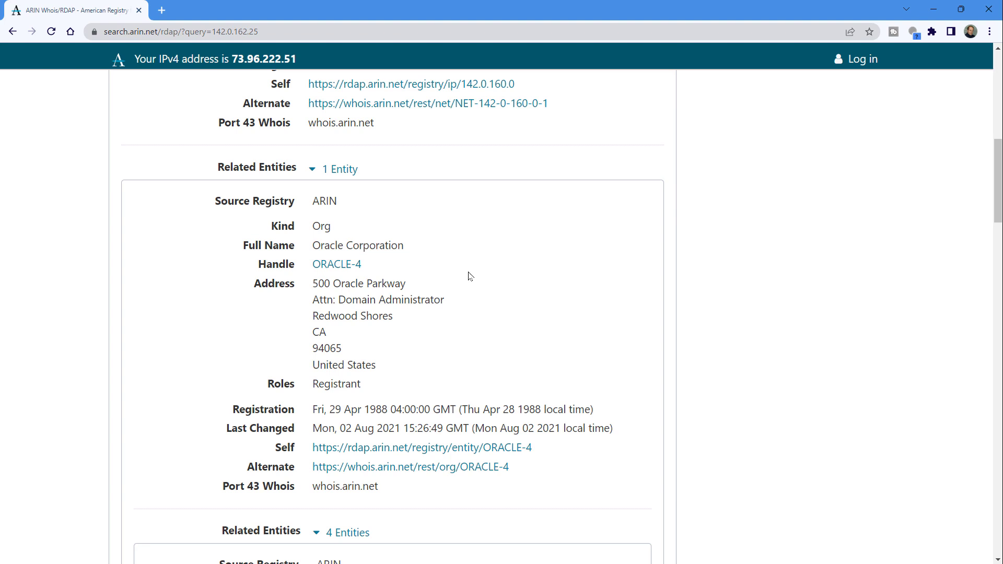
pyautogui.scroll(-5, 469, 300)
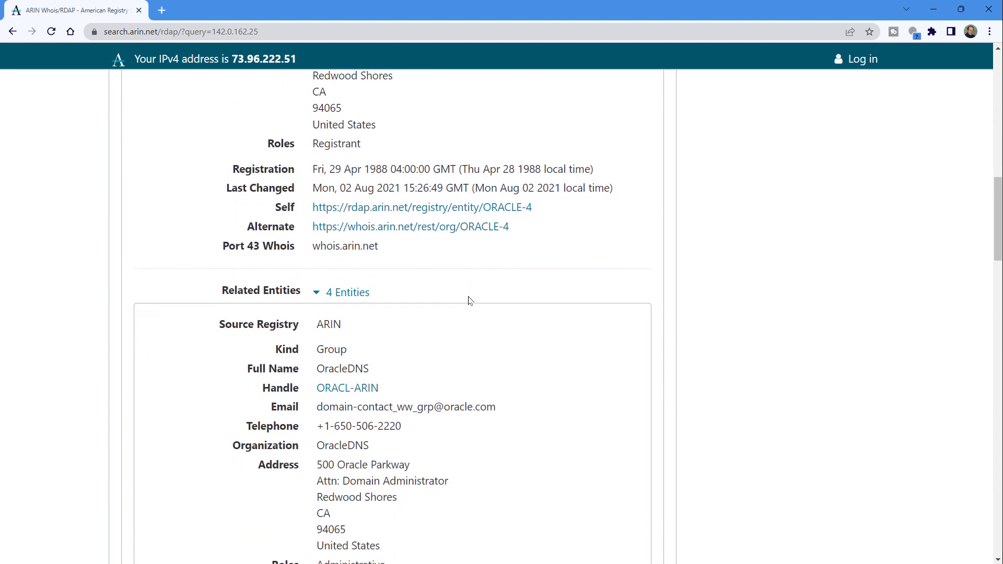
pyautogui.scroll(4, 469, 299)
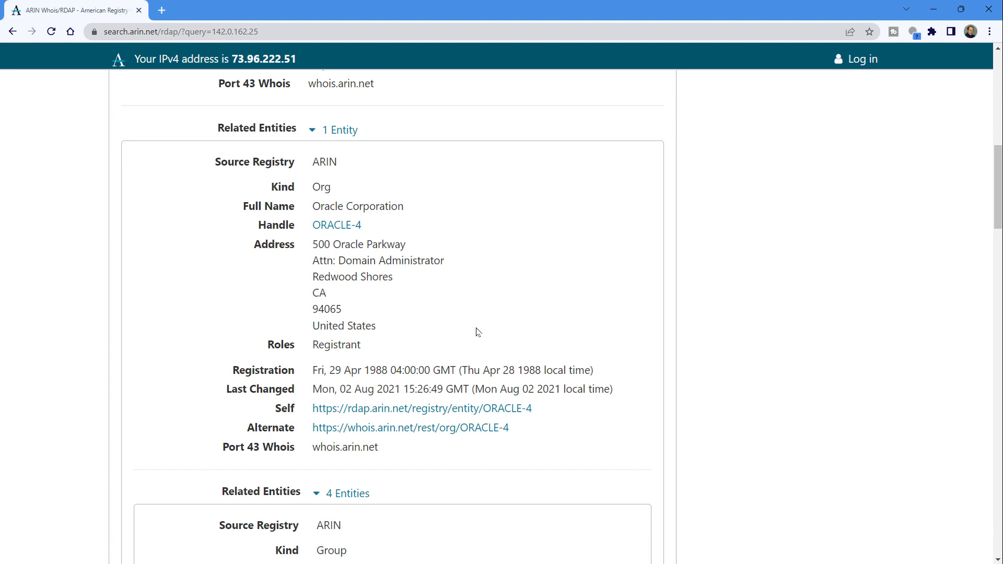
pyautogui.scroll(-3, 477, 332)
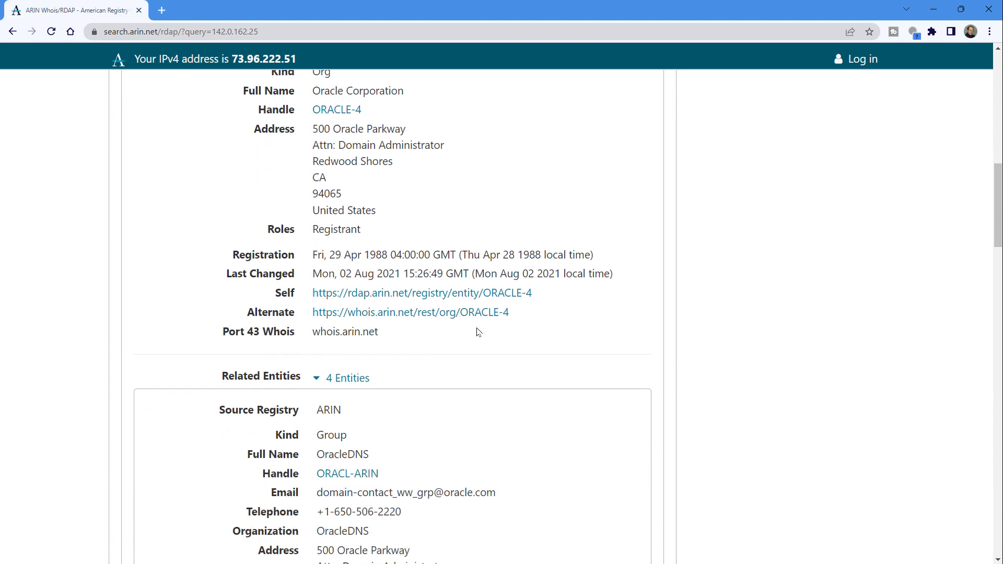
pyautogui.scroll(-2, 477, 332)
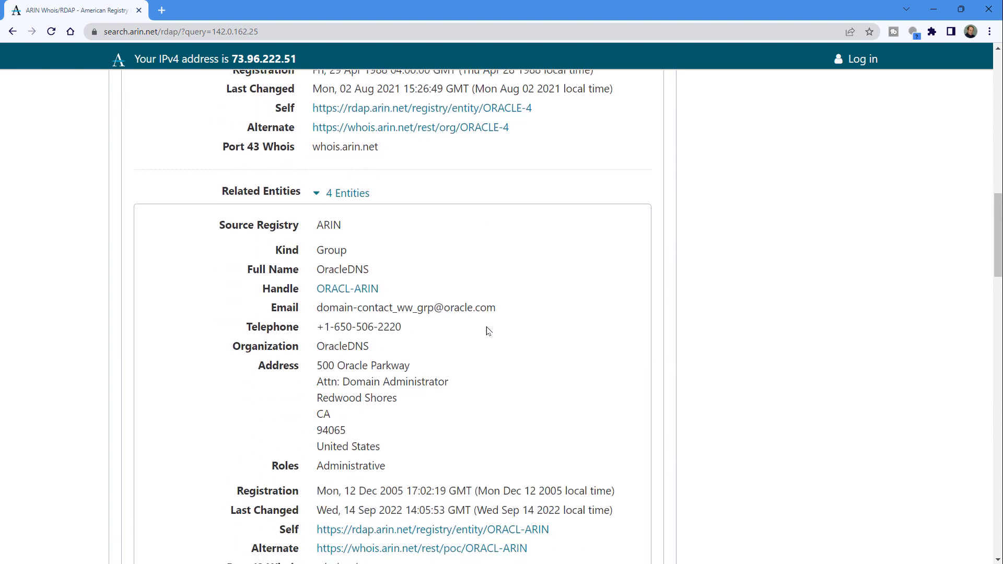
pyautogui.scroll(-2, 507, 371)
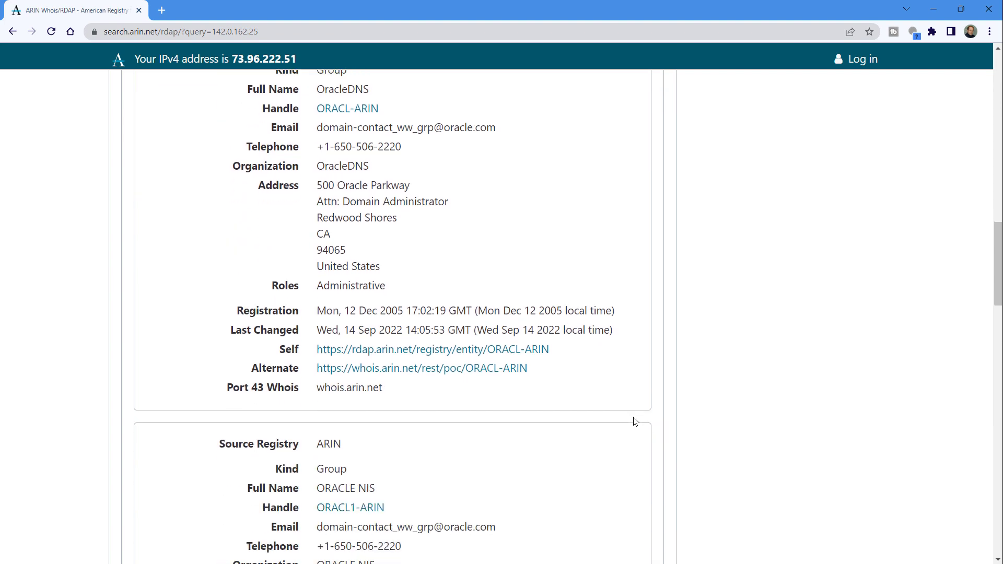
pyautogui.scroll(10, 630, 419)
pyautogui.scroll(-3, 629, 419)
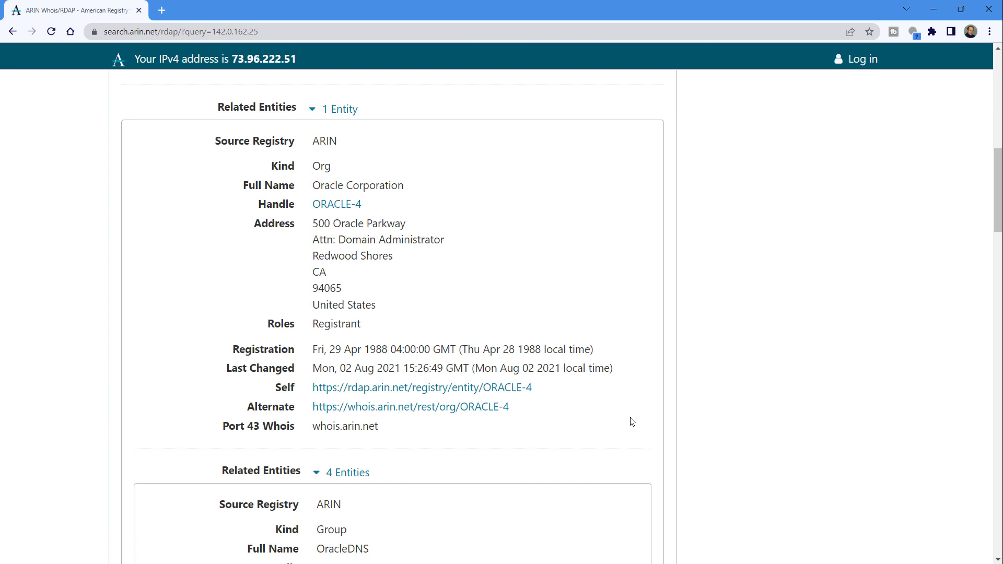
pyautogui.scroll(-1, 630, 421)
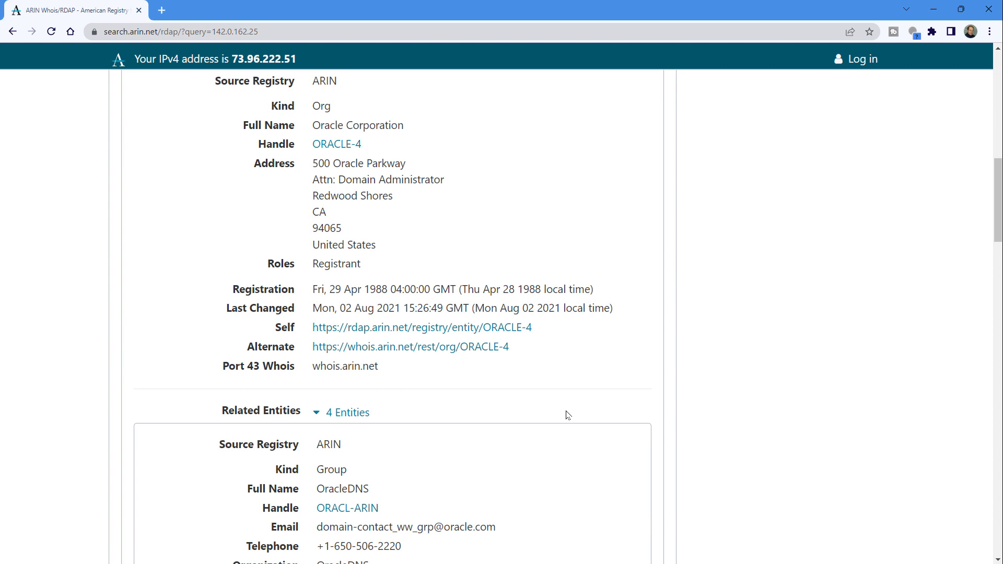
pyautogui.scroll(-3, 567, 416)
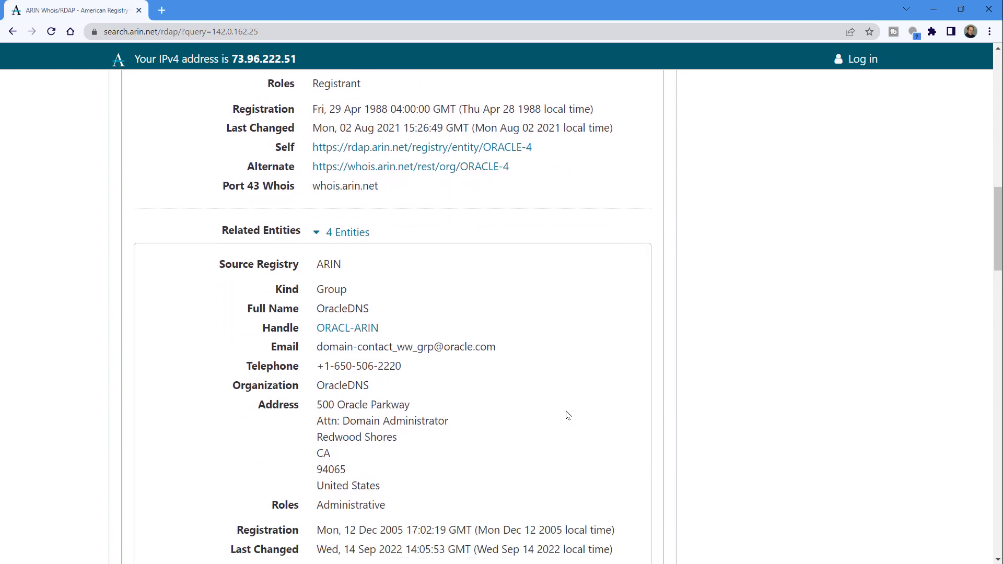
pyautogui.scroll(-2, 568, 416)
pyautogui.scroll(-2, 566, 411)
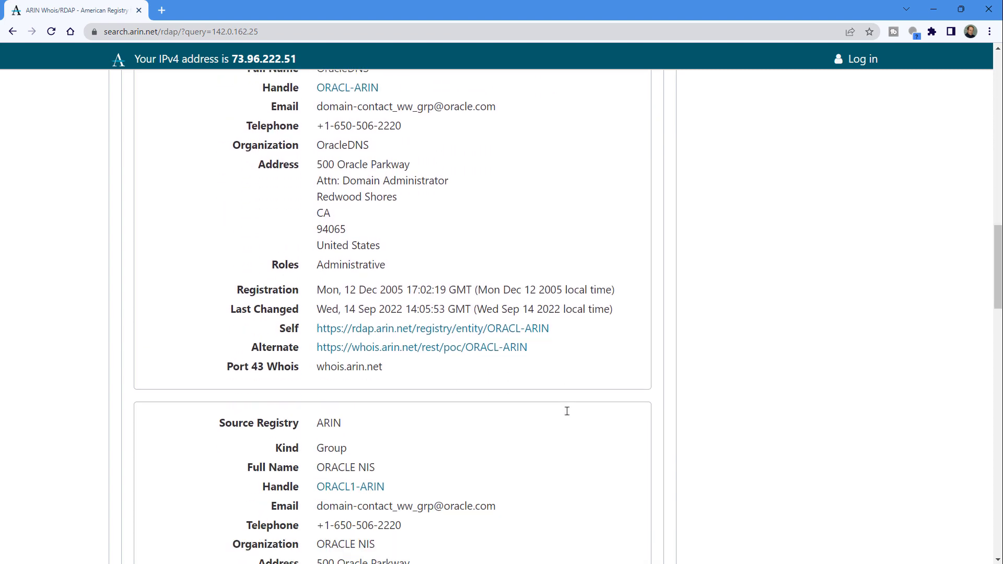
pyautogui.scroll(-5, 566, 411)
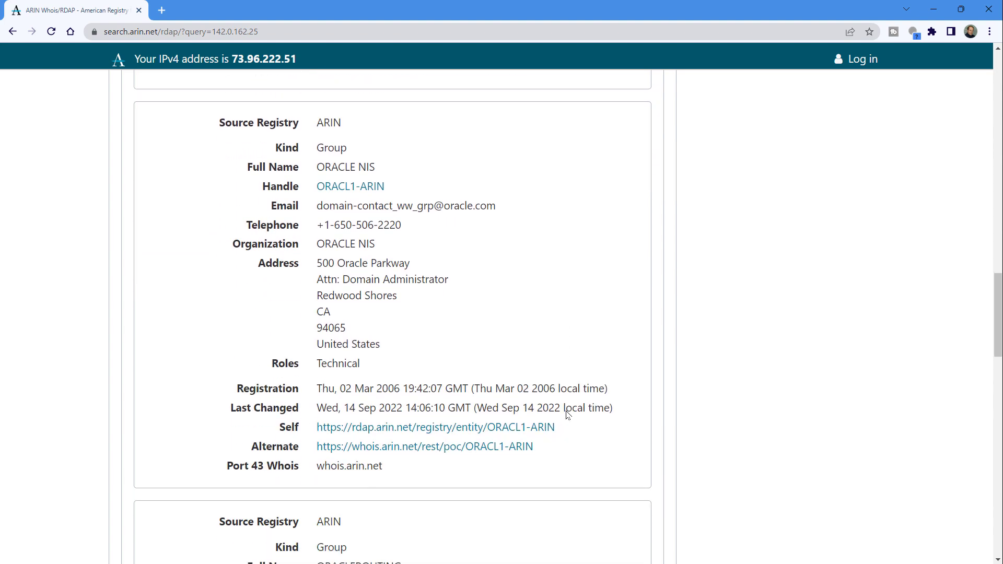
pyautogui.scroll(-5, 567, 414)
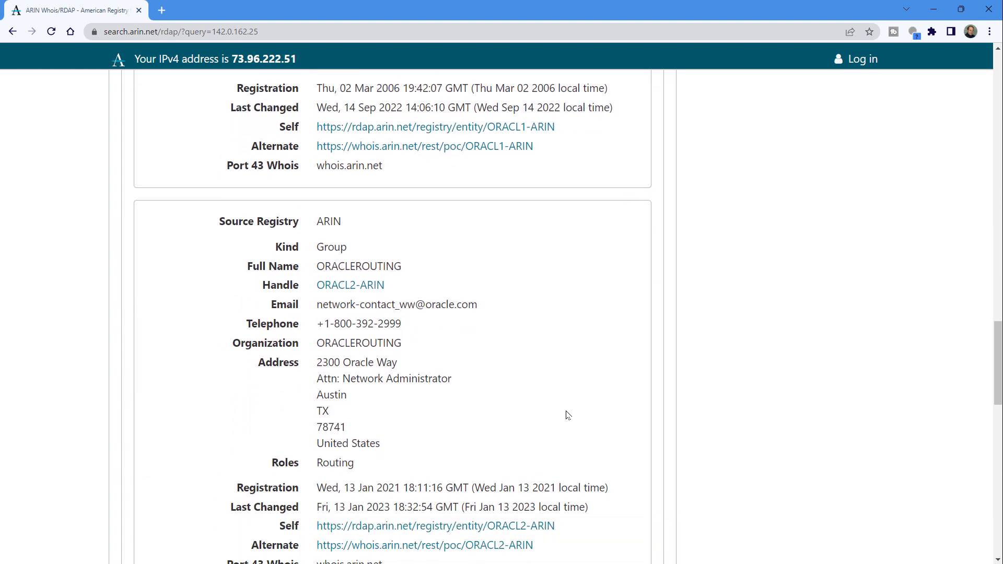
pyautogui.scroll(-4, 568, 416)
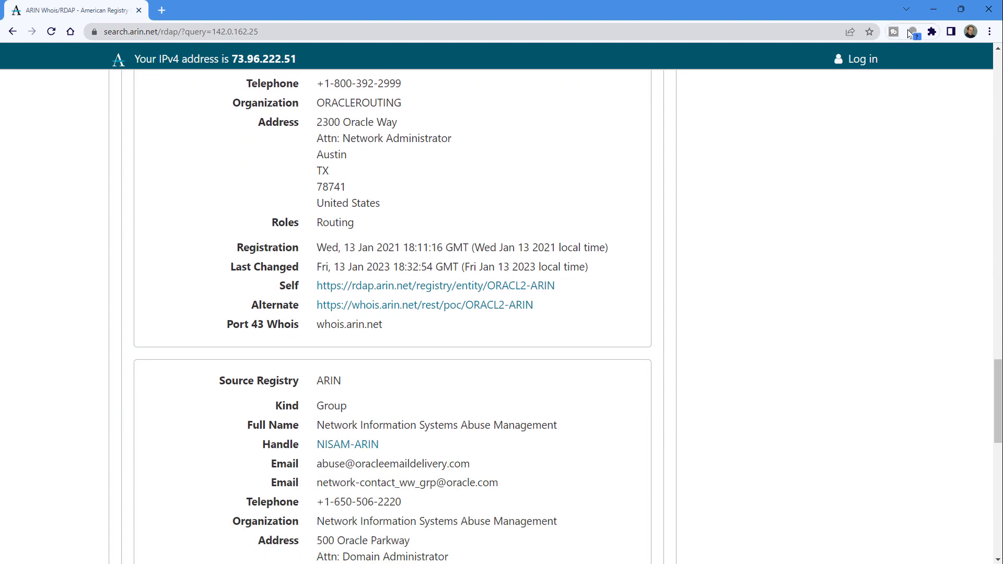
# Step: Minimize the browser so Notepad with the email headers is back in front
pyautogui.click(934, 9)
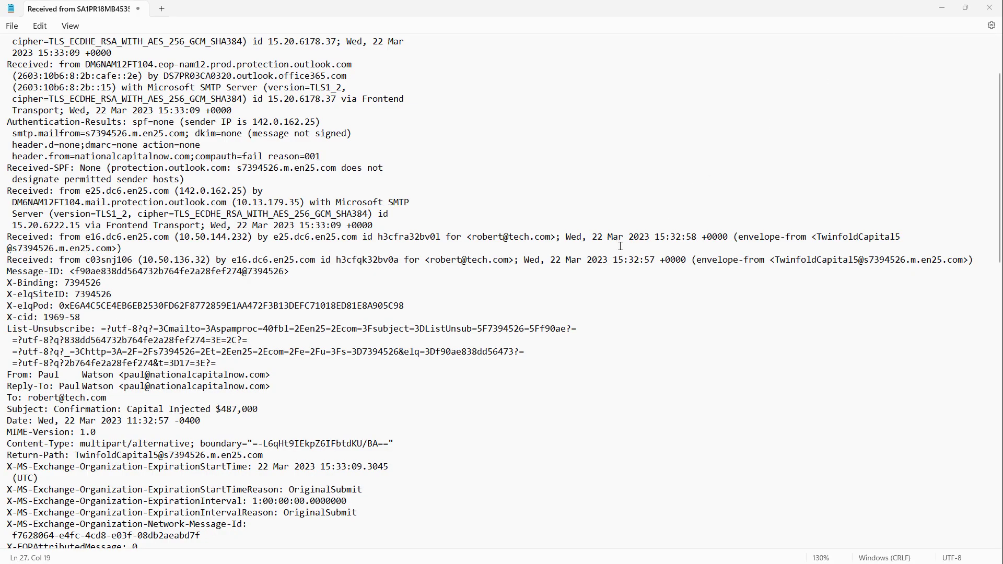